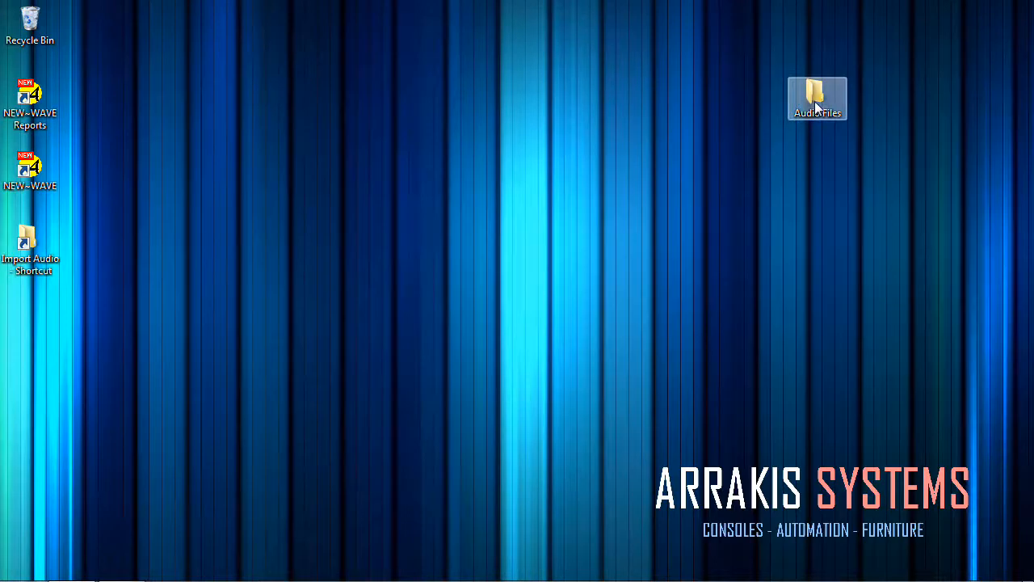
Open the Audio Files folder from the desktop and move its window clear of the desktop shortcuts.
double_click(817, 108)
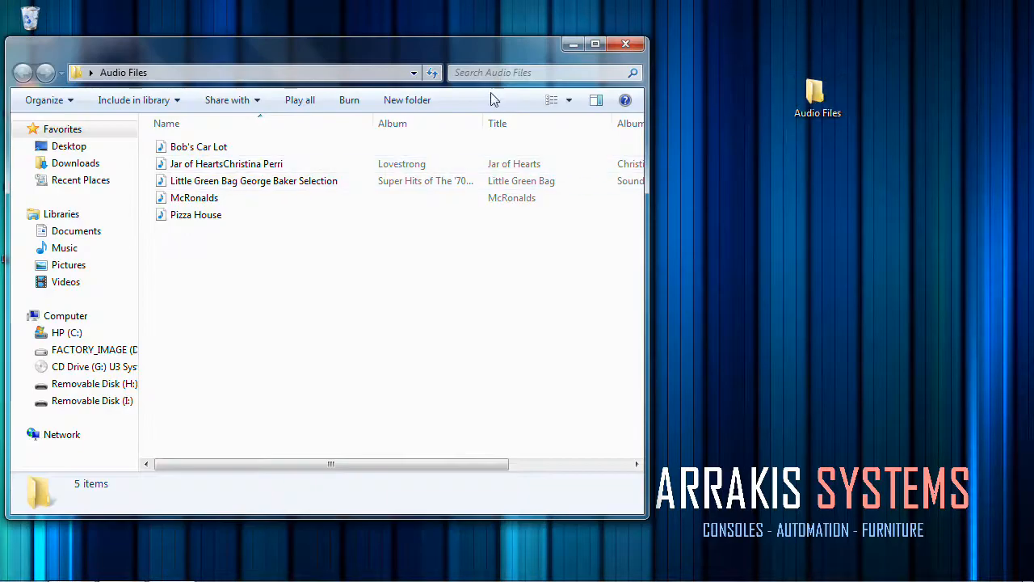
left_click_drag(488, 55, 907, 73)
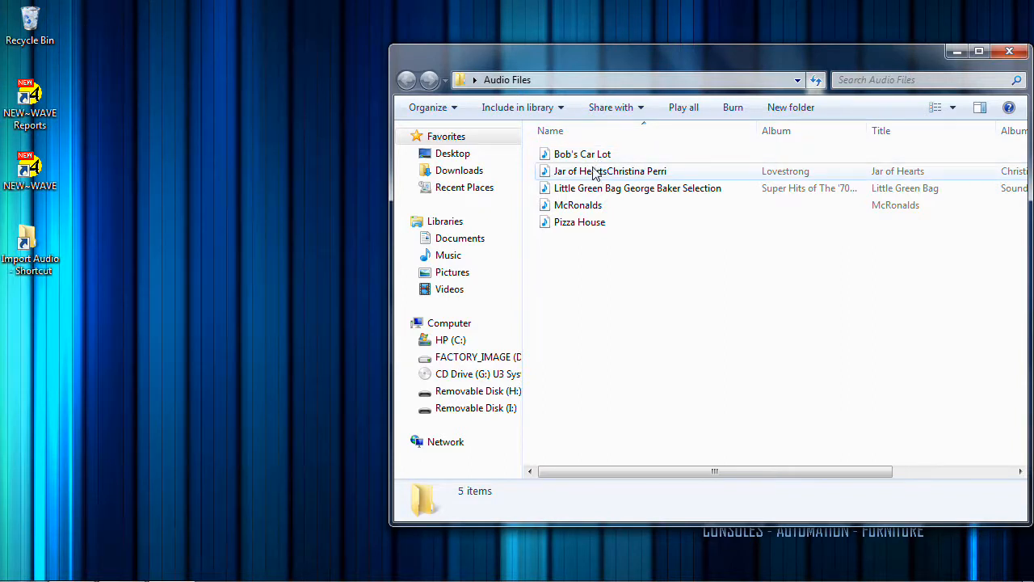
mouse_move(591, 173)
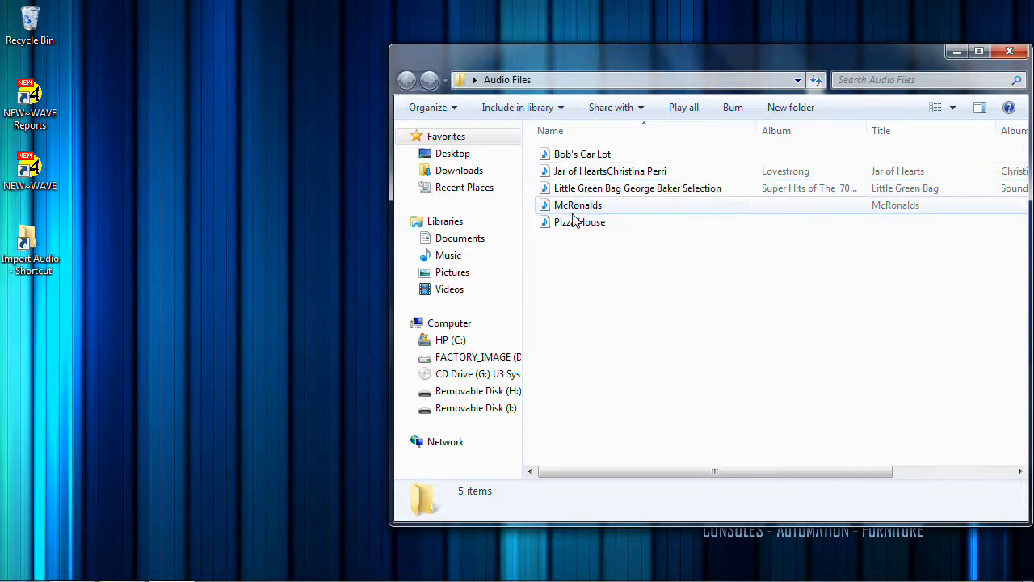
mouse_move(576, 234)
mouse_move(597, 214)
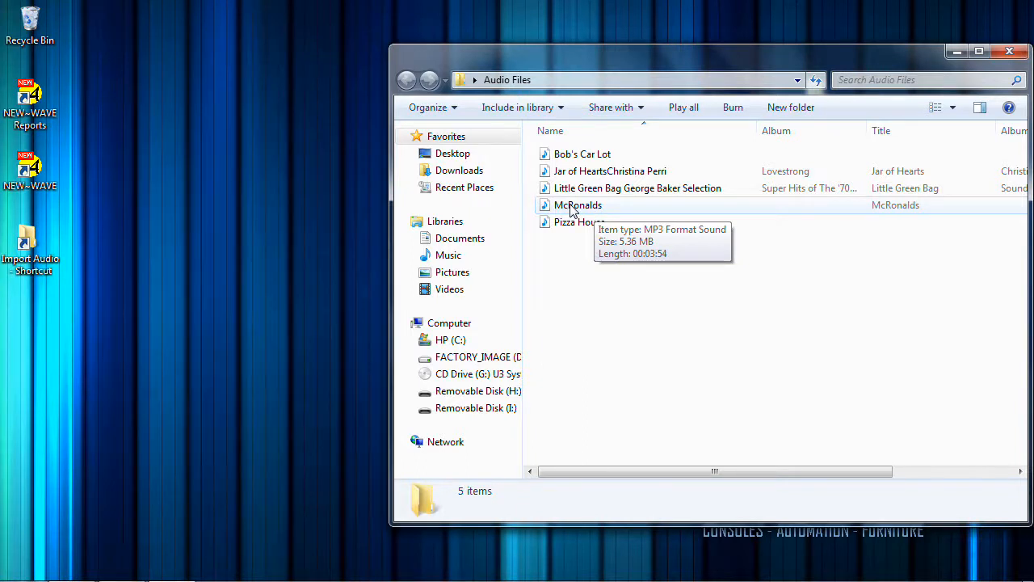
Rename the McRonalds audio file as 100+McRonalds.
left_click(559, 207)
left_click(559, 209)
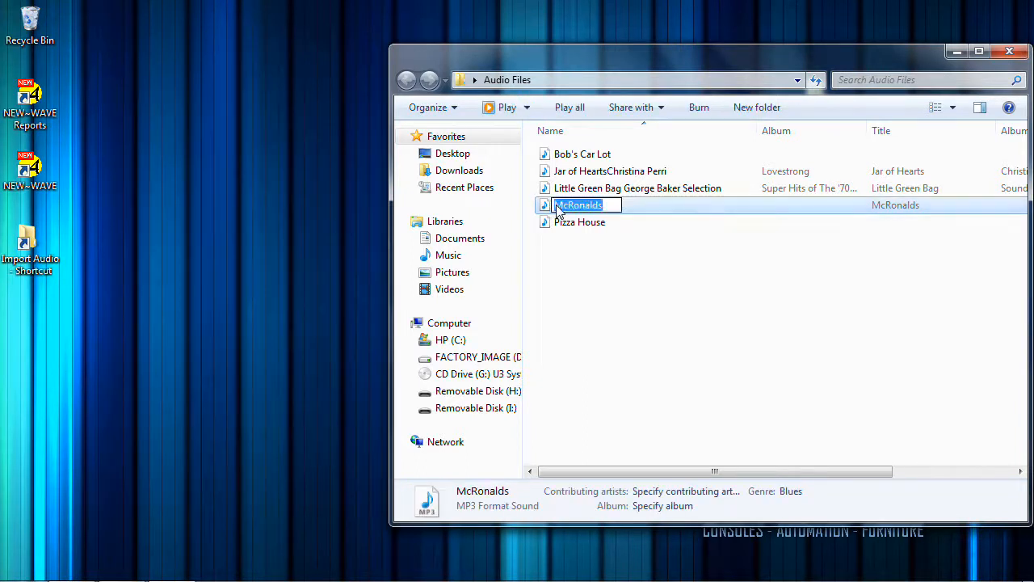
left_click(559, 209)
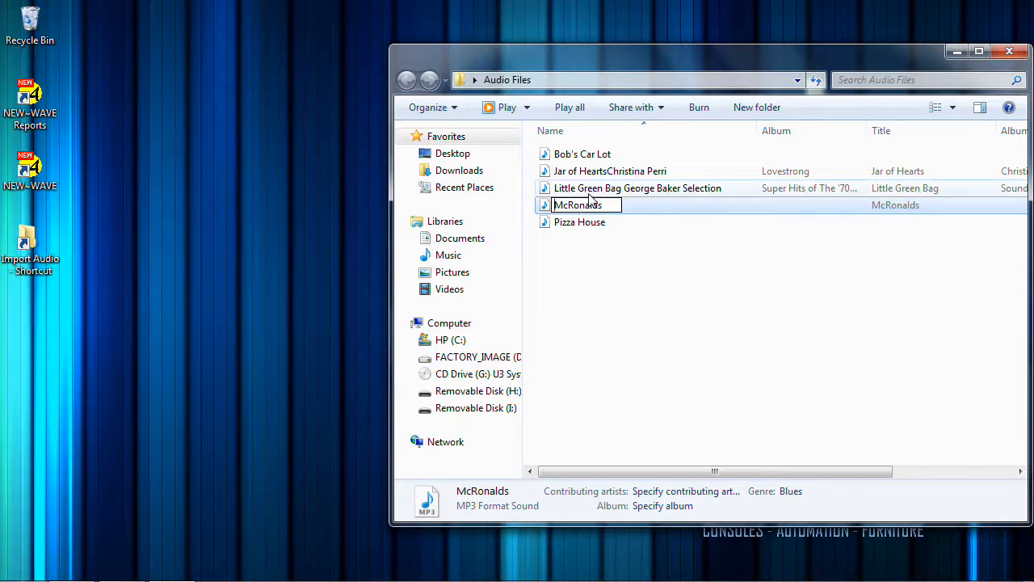
type("100")
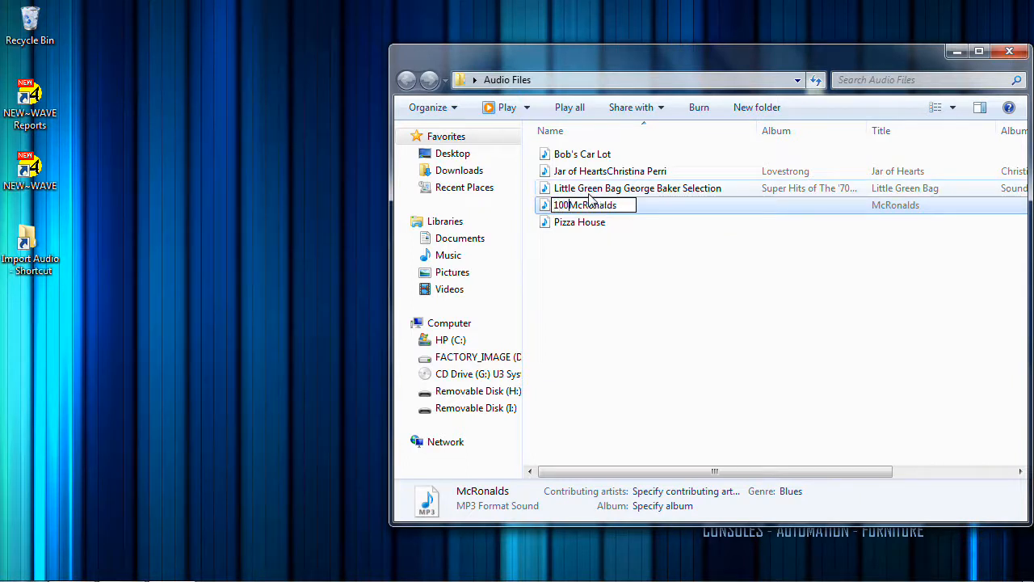
type("+")
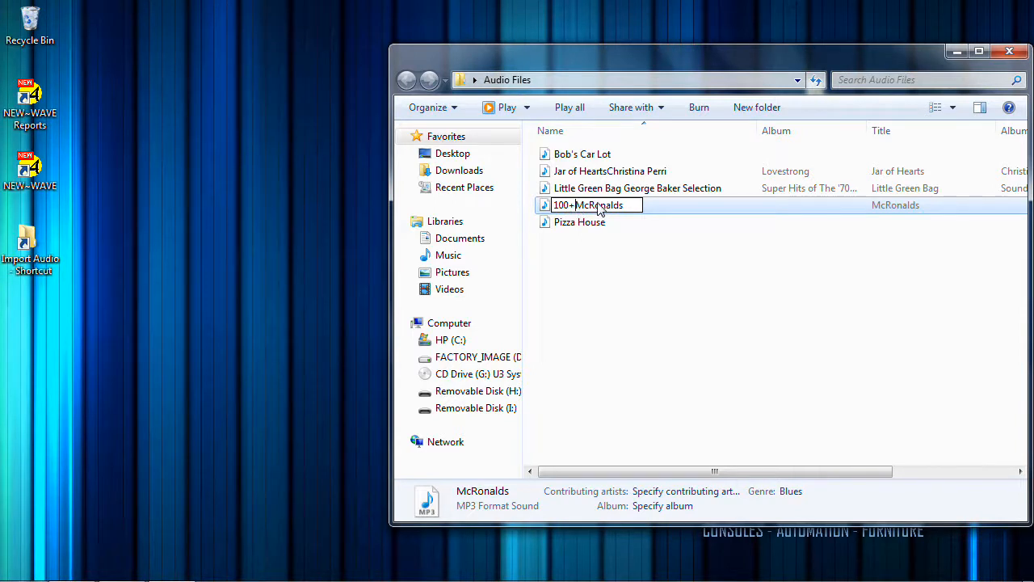
left_click(596, 254)
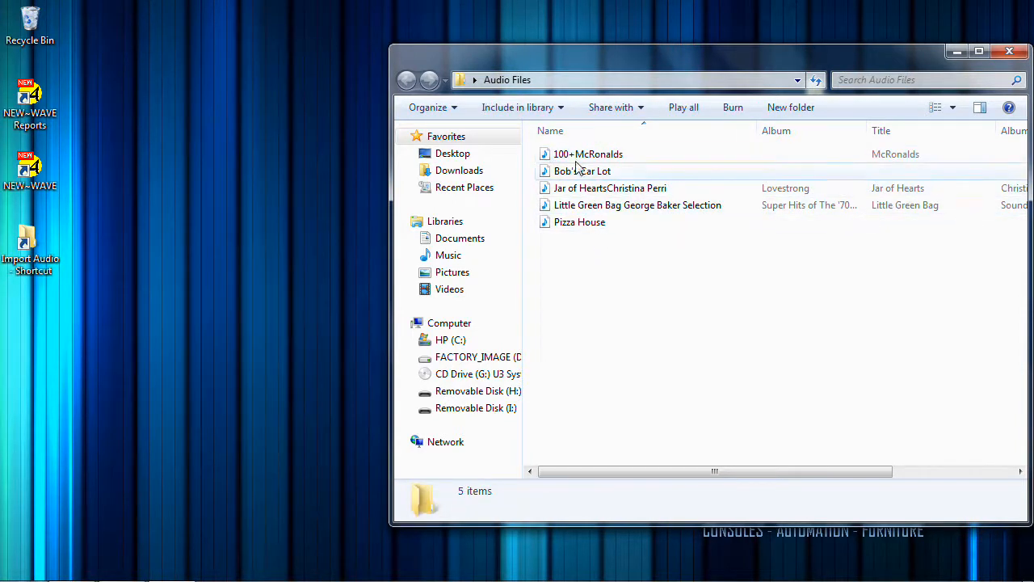
Rename the Jar of Hearts audio file as 200+Jar of Hearts+Christina Perri.
mouse_move(570, 159)
left_click(581, 194)
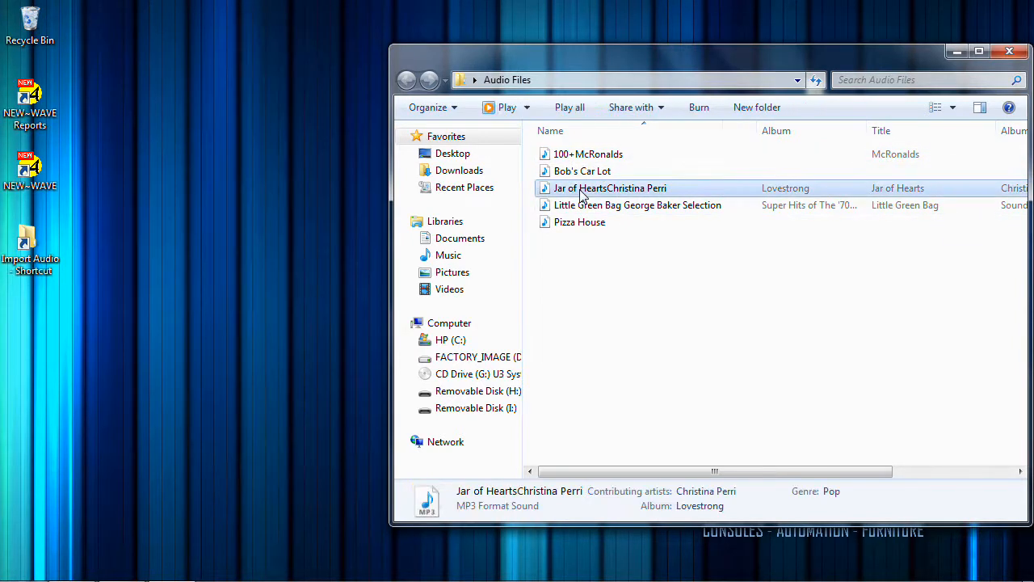
left_click(571, 194)
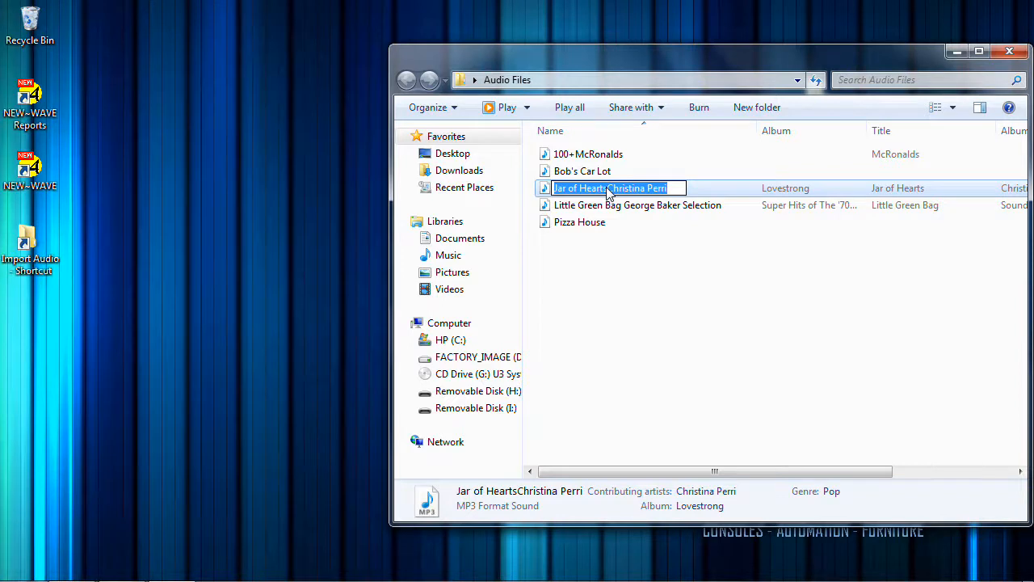
left_click(555, 191)
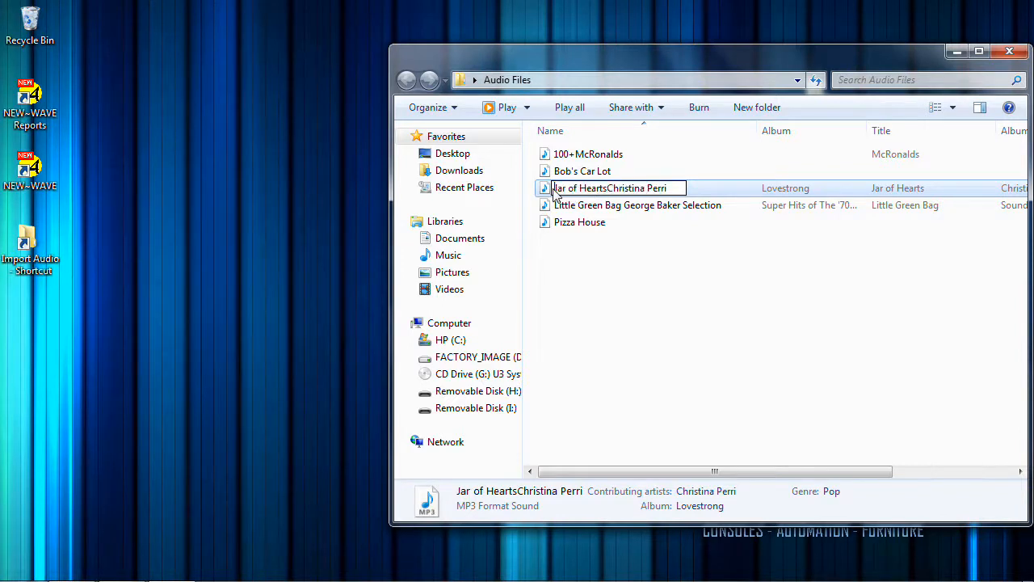
type("200")
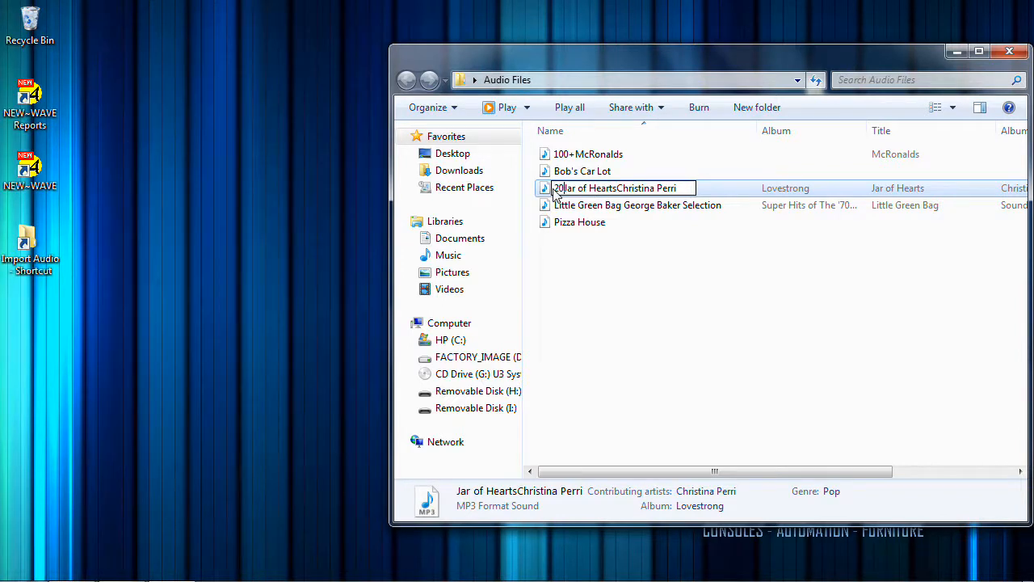
type("+")
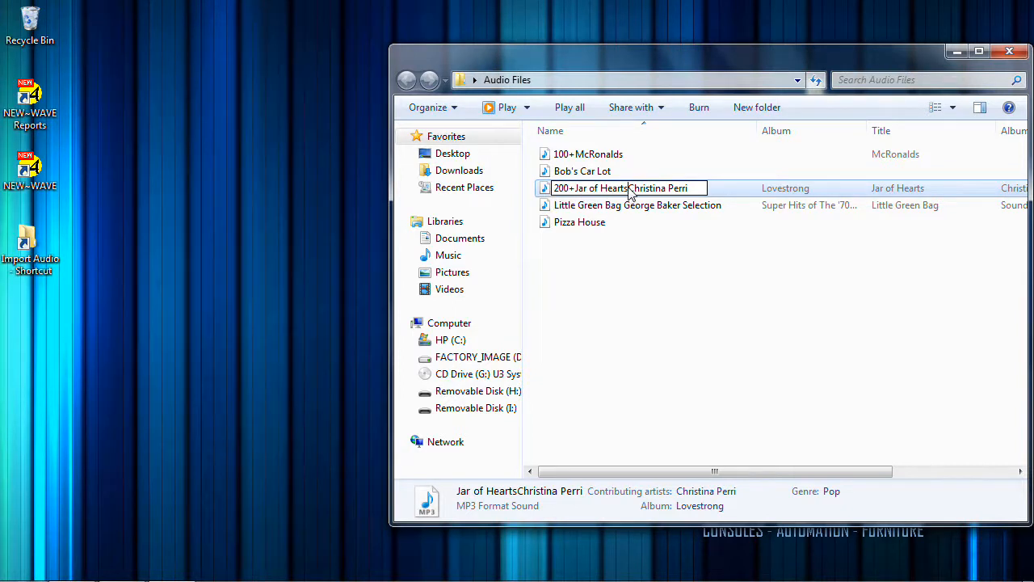
type("+")
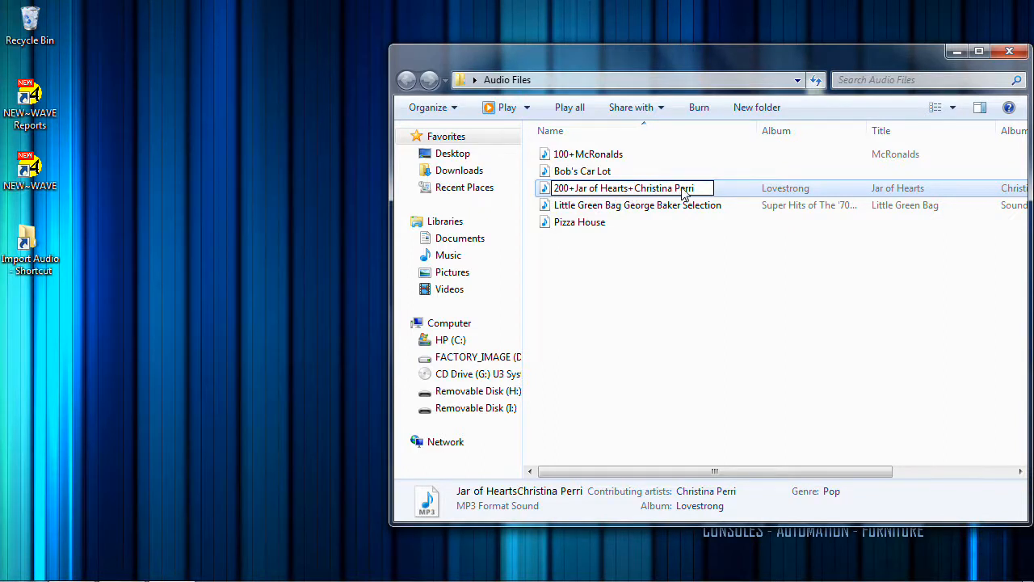
left_click(598, 260)
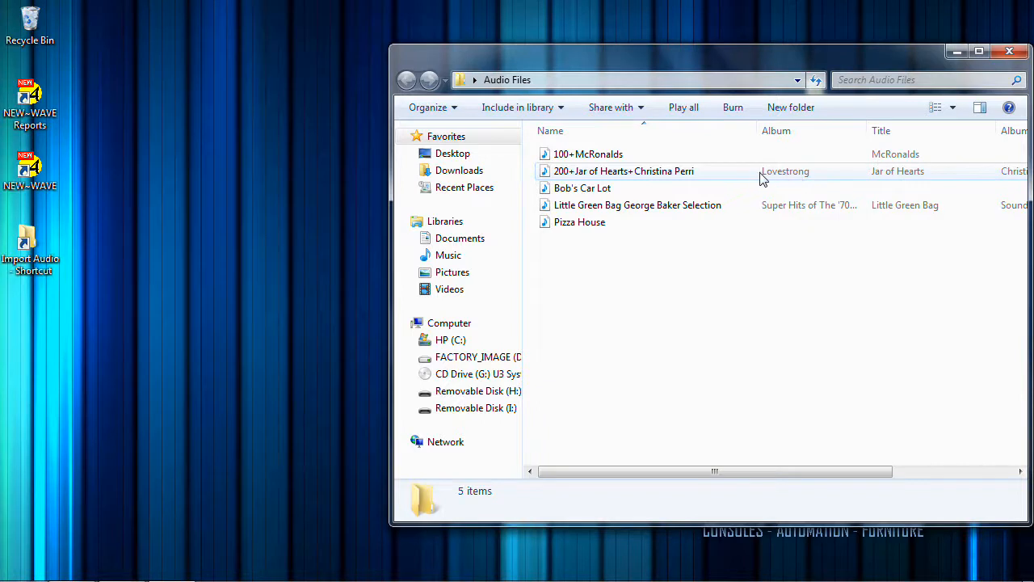
Copy the 100+McRonalds and 200+Jar of Hearts+Christina Perri files into the Import Audio folder.
mouse_move(674, 179)
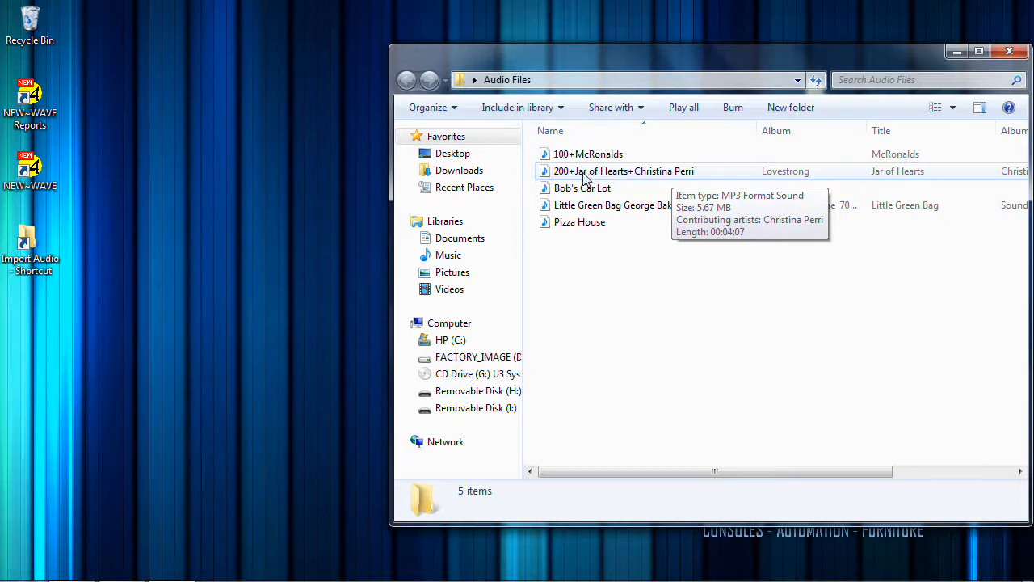
double_click(40, 259)
left_click(749, 419)
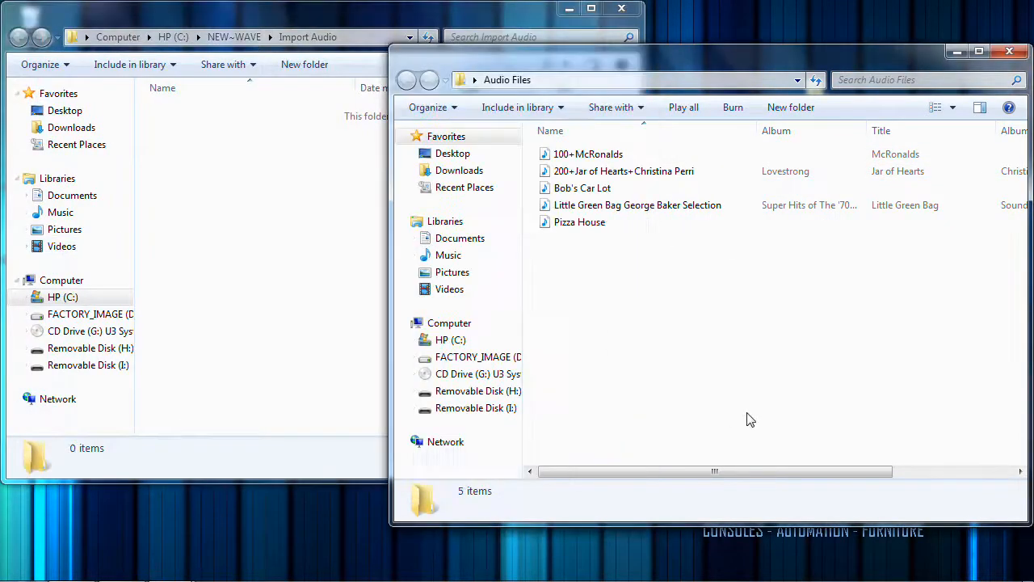
left_click_drag(533, 150, 566, 174)
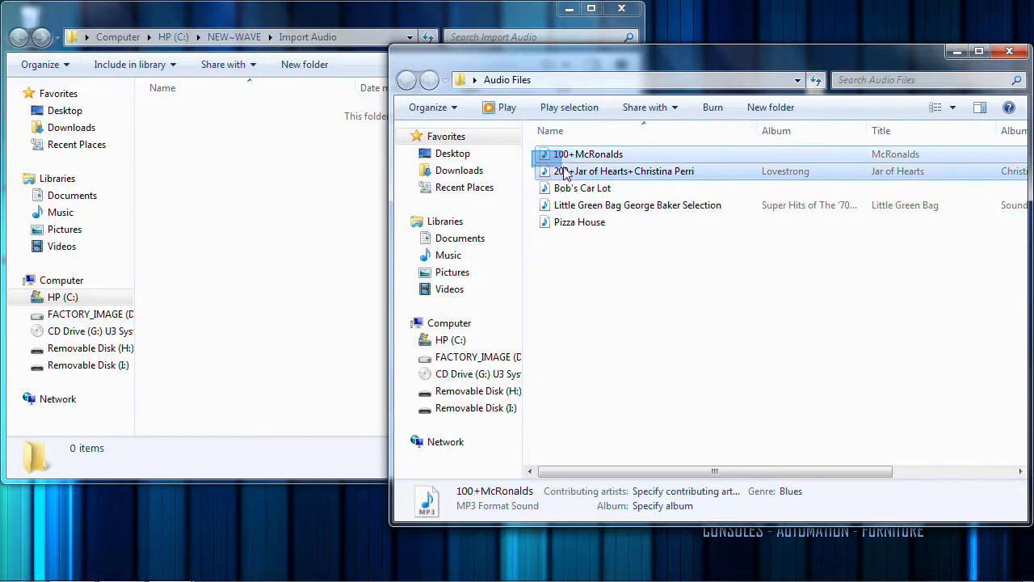
right_click(566, 172)
left_click(604, 286)
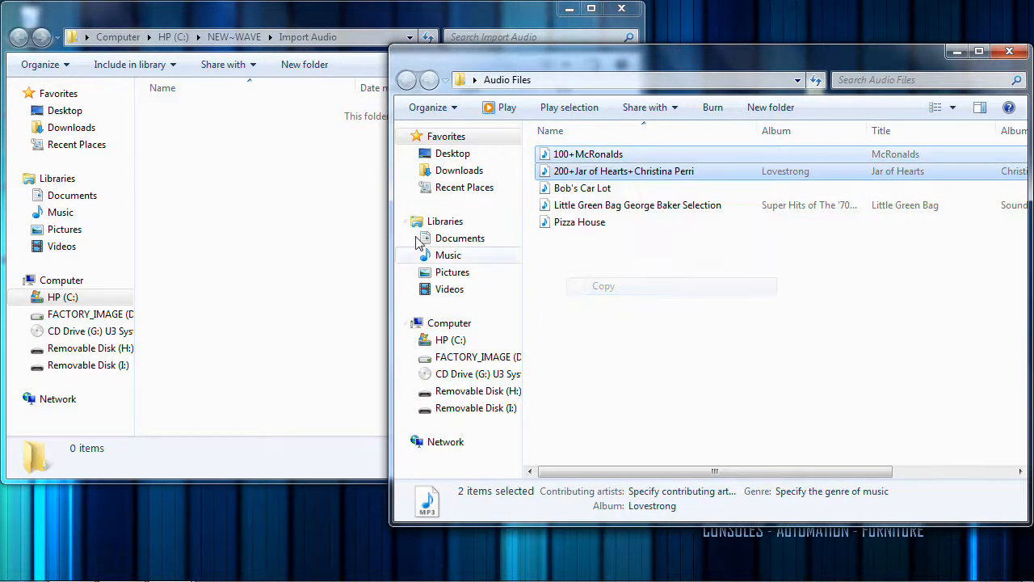
left_click(328, 208)
right_click(329, 207)
left_click(505, 315)
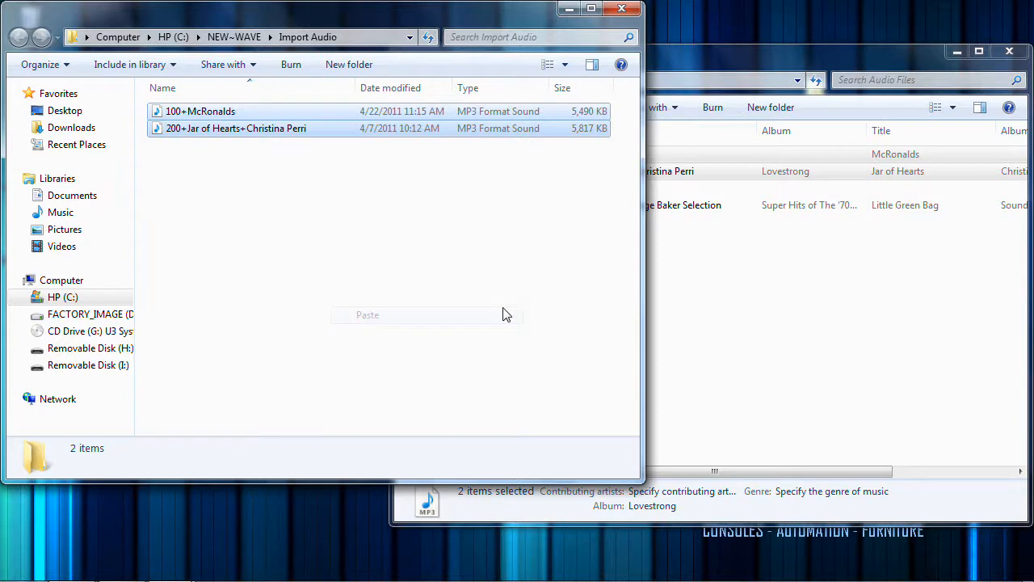
Open the Library folder inside NEW~WAVE to check for the two imported audio files.
left_click(703, 312)
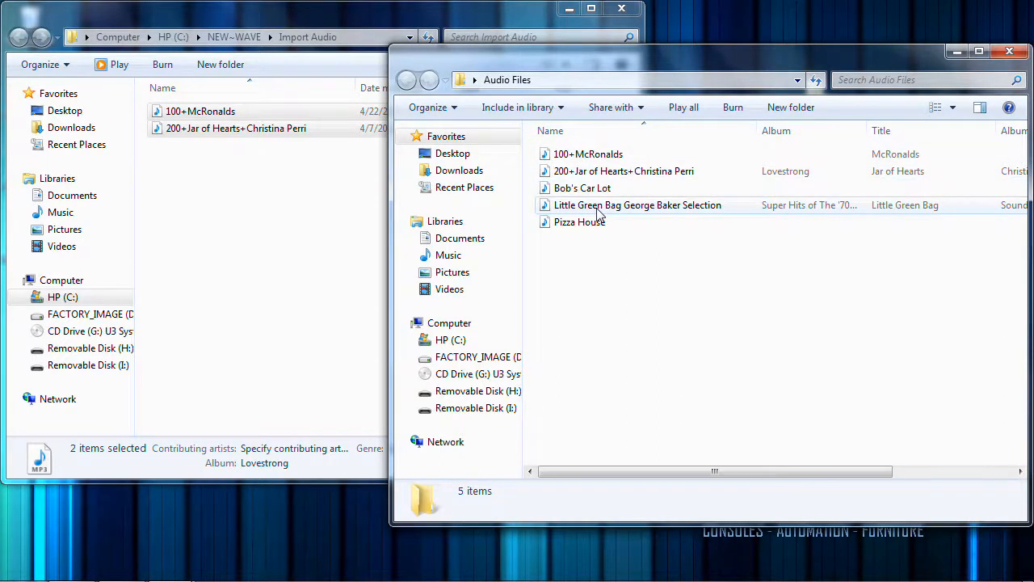
mouse_move(599, 213)
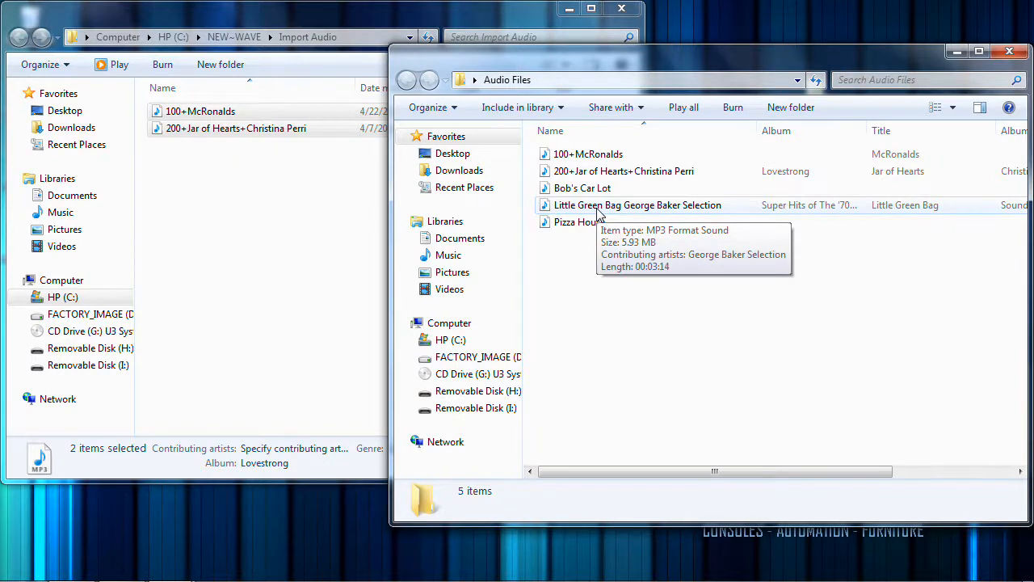
left_click(350, 206)
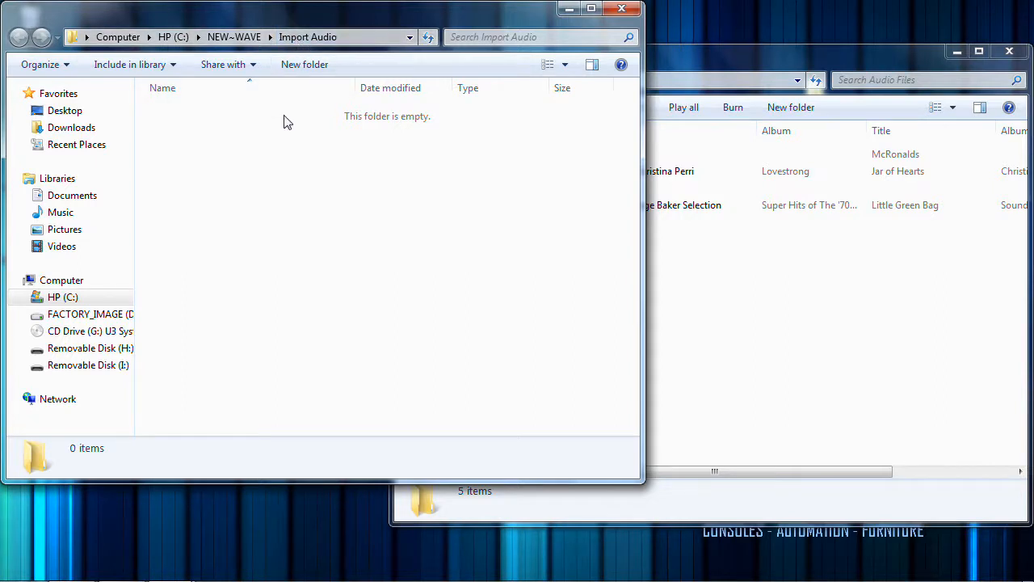
left_click(233, 36)
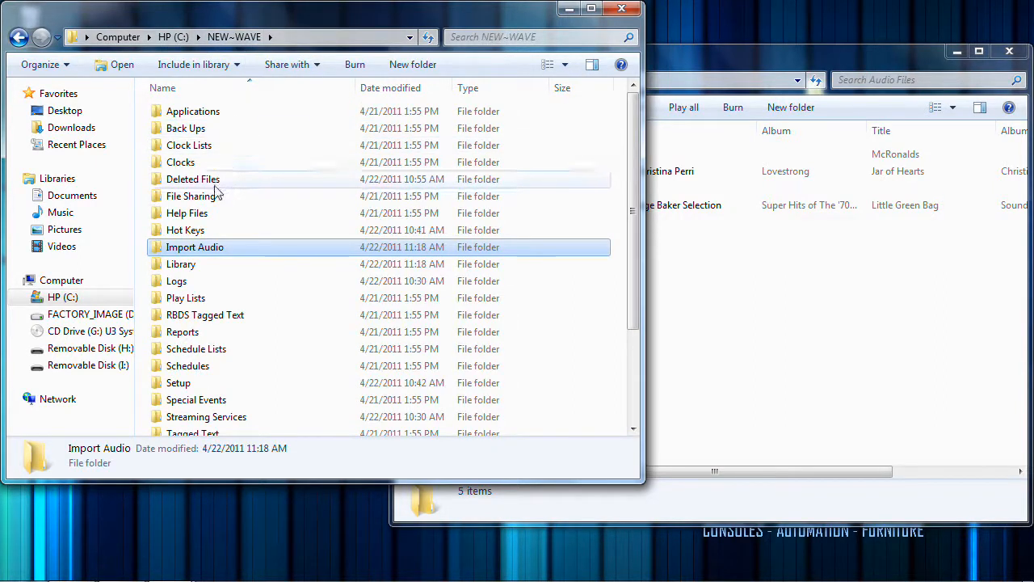
double_click(201, 269)
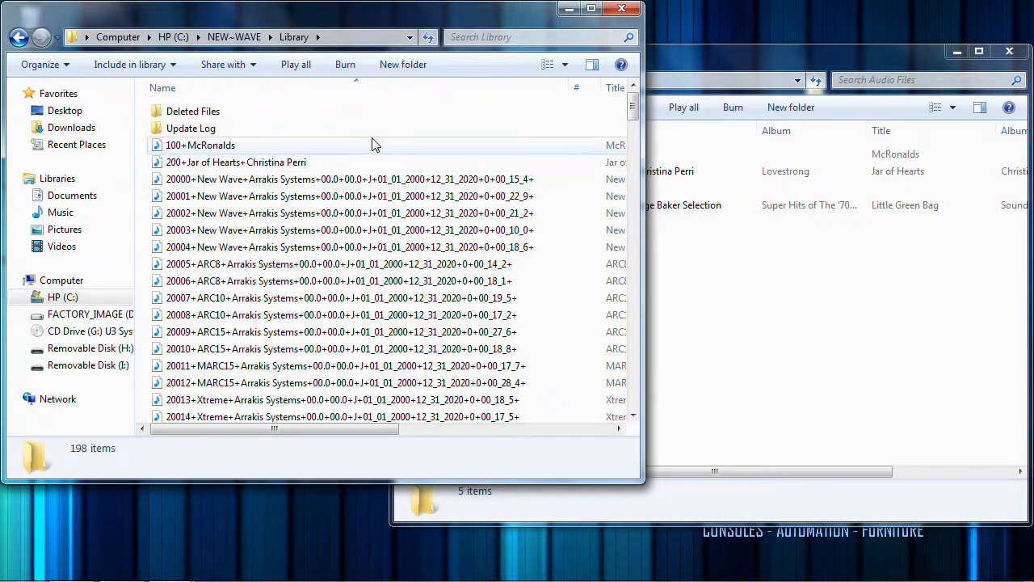
Close both folder windows, switch to NEW~WAVE and open its Audio Library Manager.
left_click(632, 7)
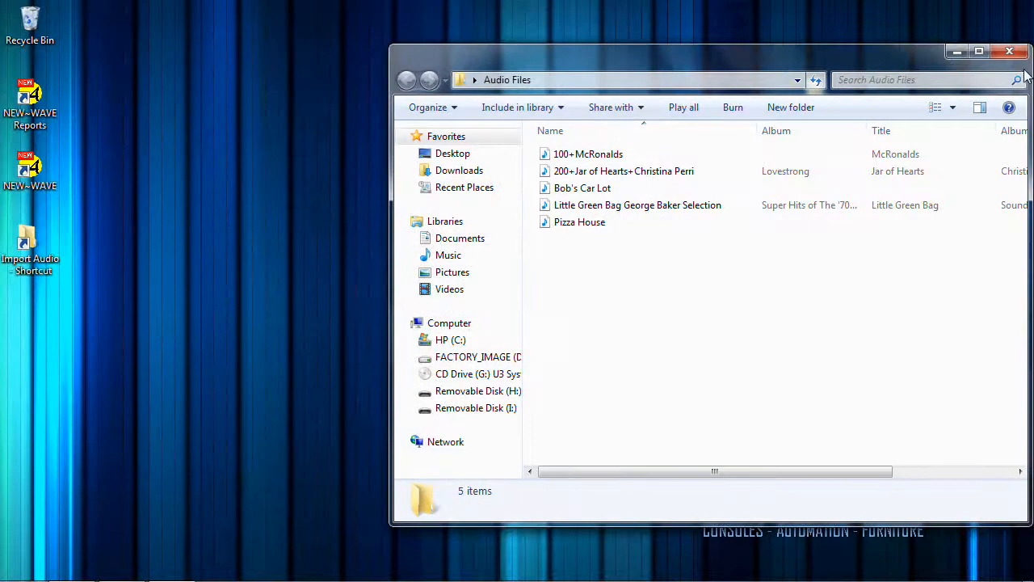
left_click(1009, 51)
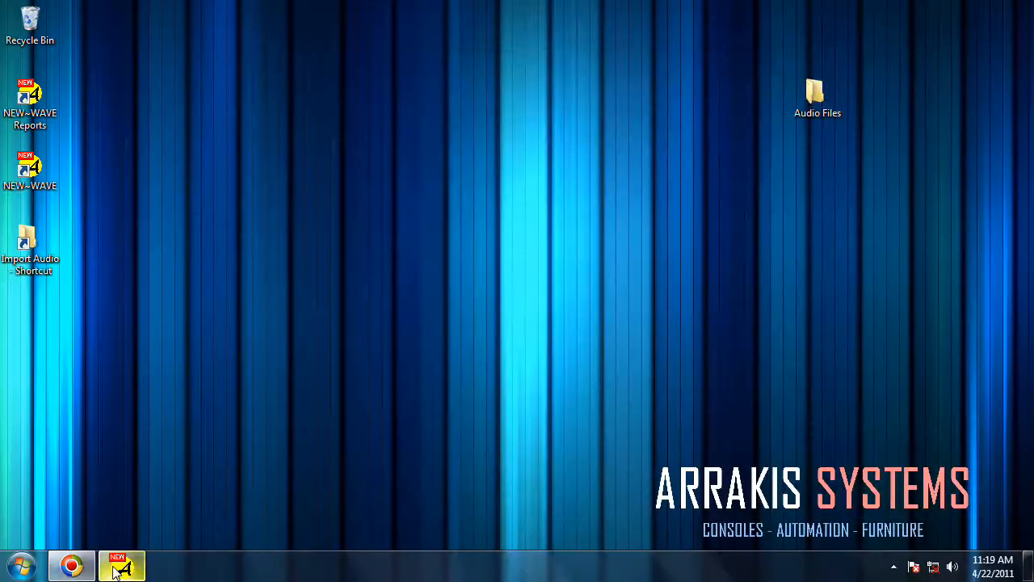
left_click(122, 565)
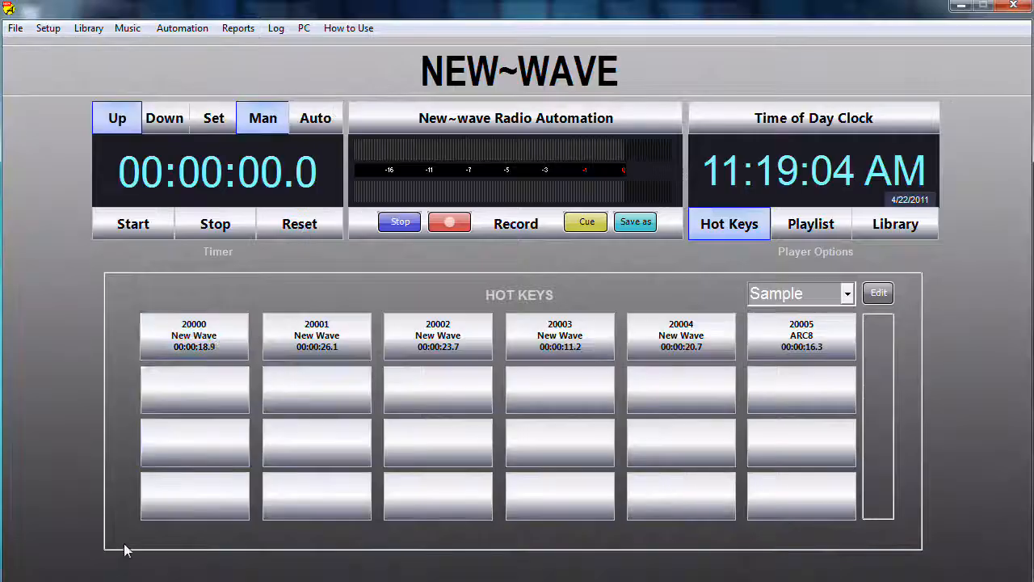
left_click(95, 28)
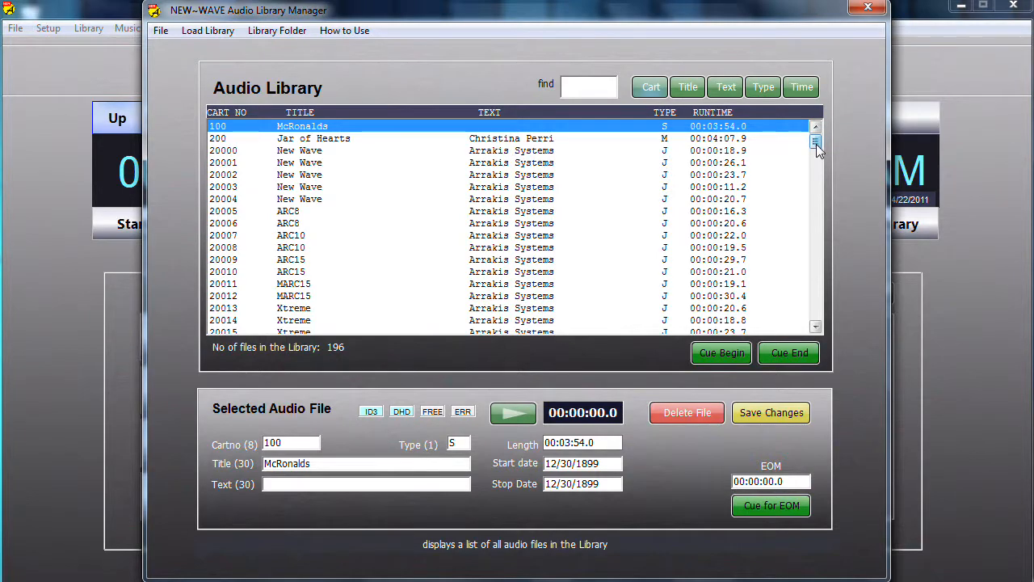
Look through the audio library list from start to end and inspect the Jar of Hearts entry's details.
left_click_drag(816, 144, 816, 312)
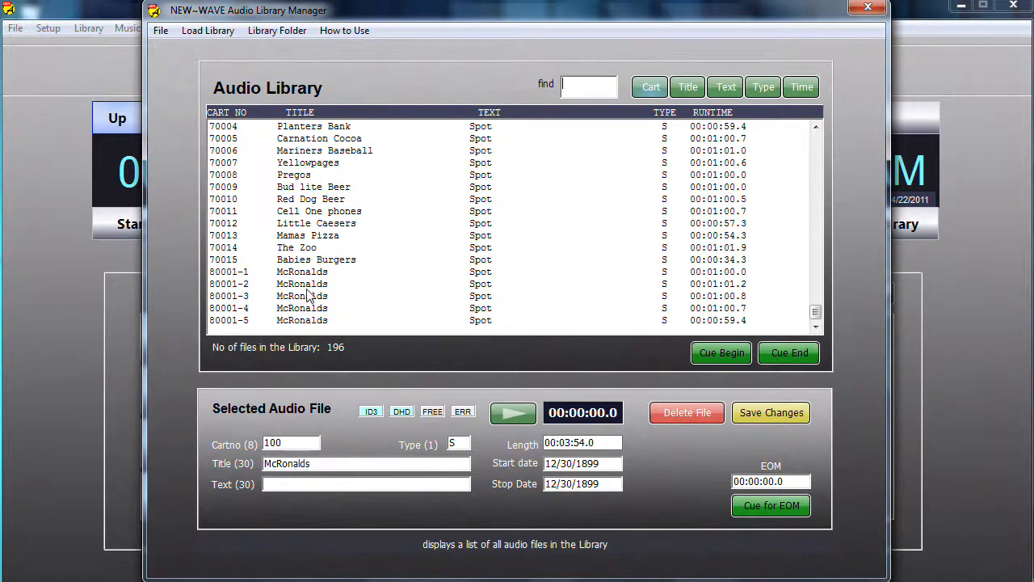
left_click_drag(816, 312, 816, 136)
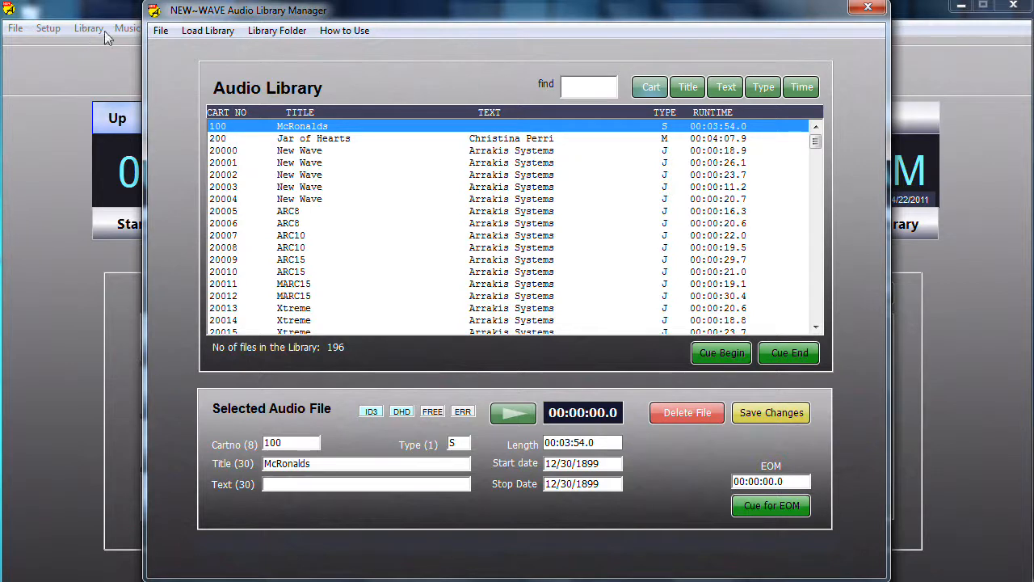
left_click(243, 141)
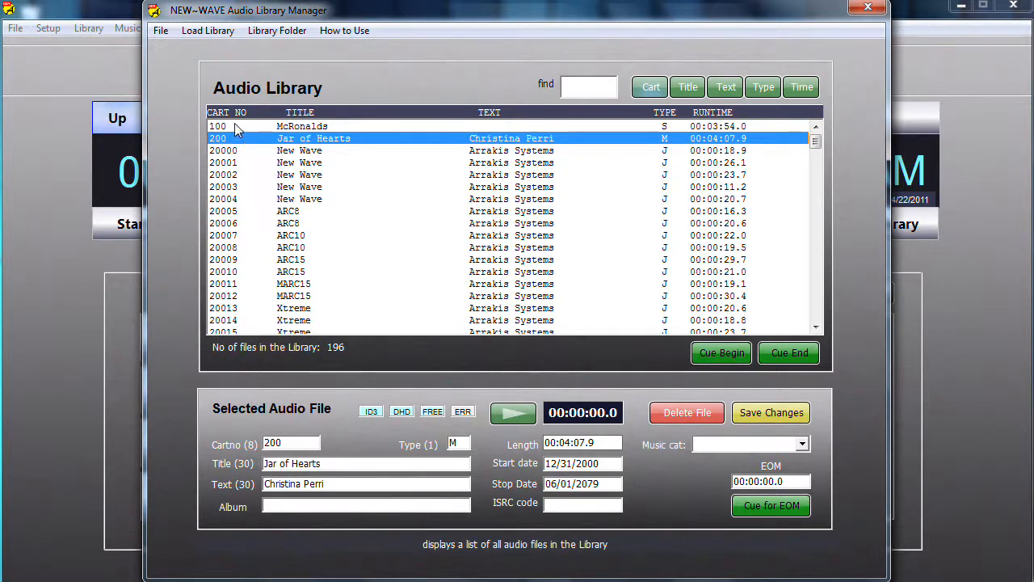
Set the text of the McRonalds entry with cart number 100 to Daytime and save the changes.
left_click(239, 128)
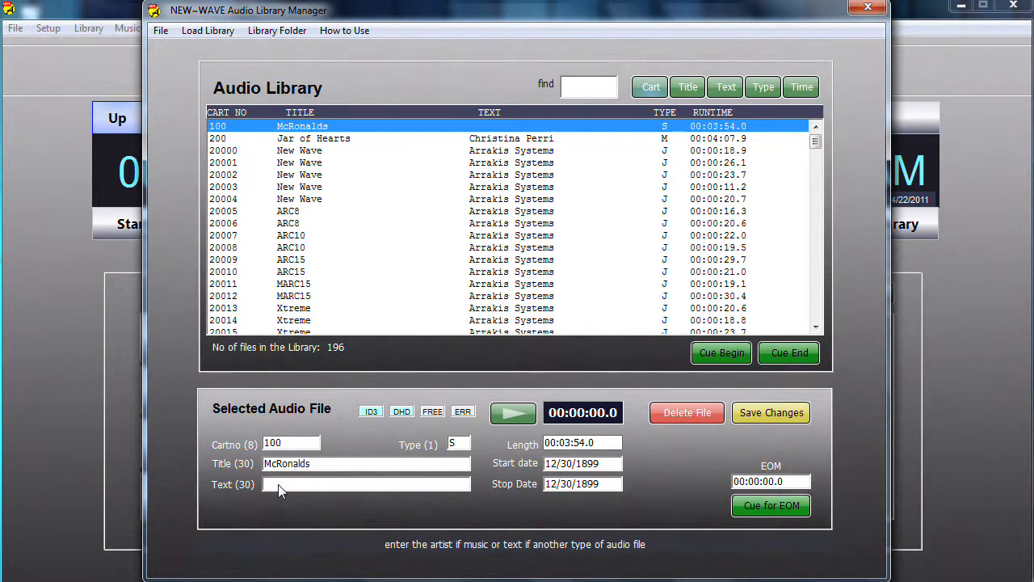
type("Daytime")
left_click(753, 413)
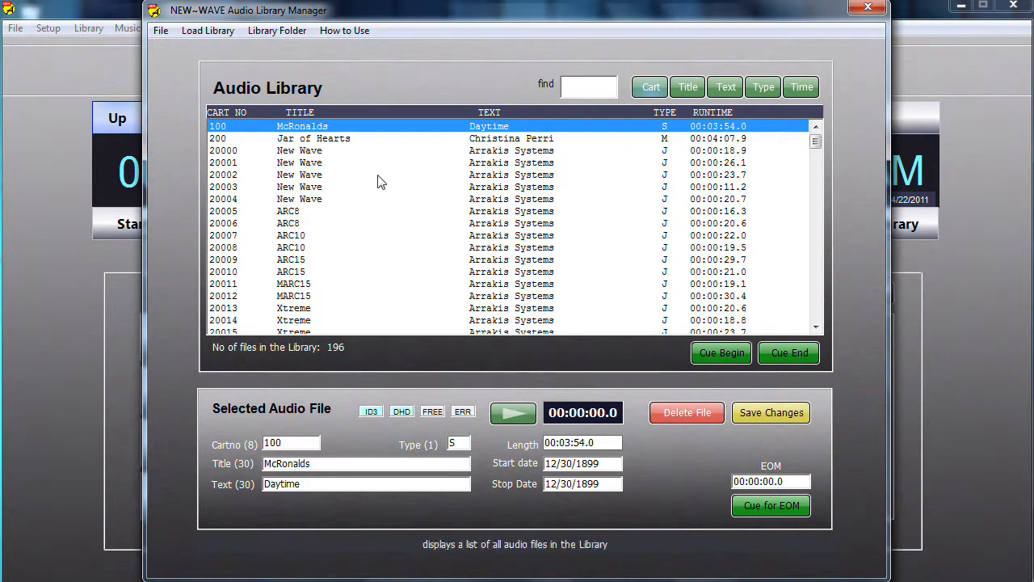
Set the album of the Jar of Hearts entry to Jar of Hearts Single and close the library manager.
left_click(358, 139)
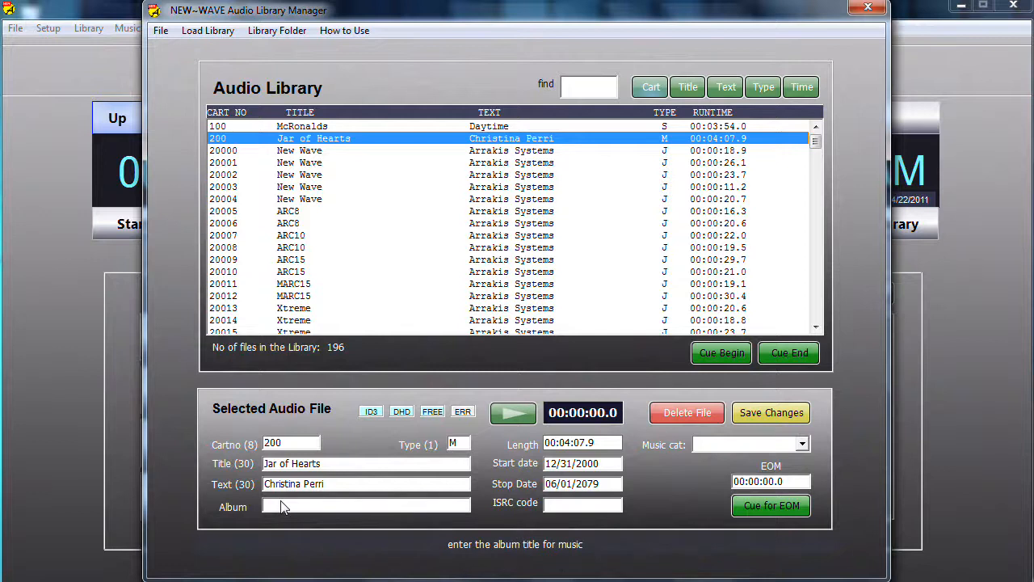
type("Jar of He")
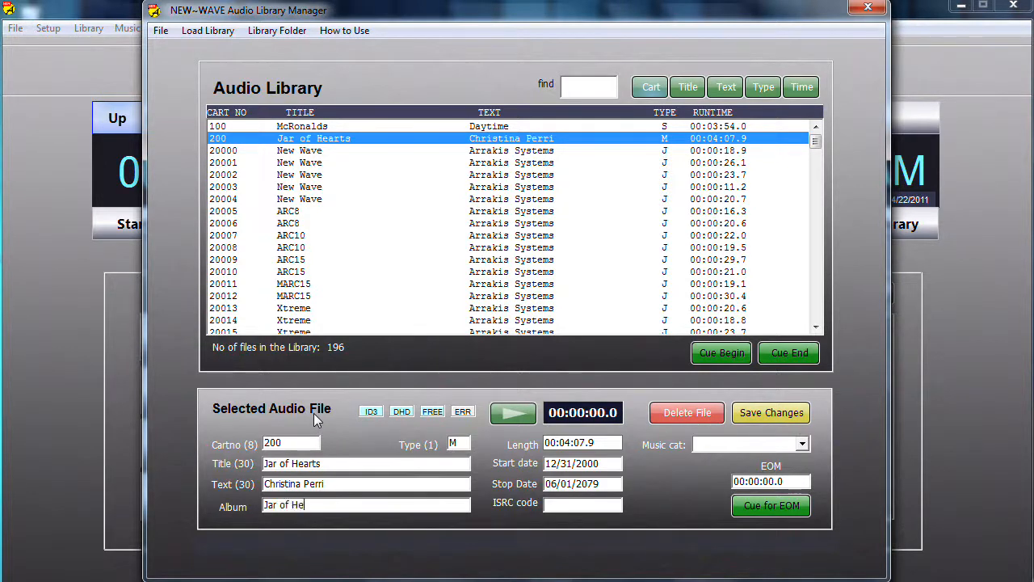
type("arts Single")
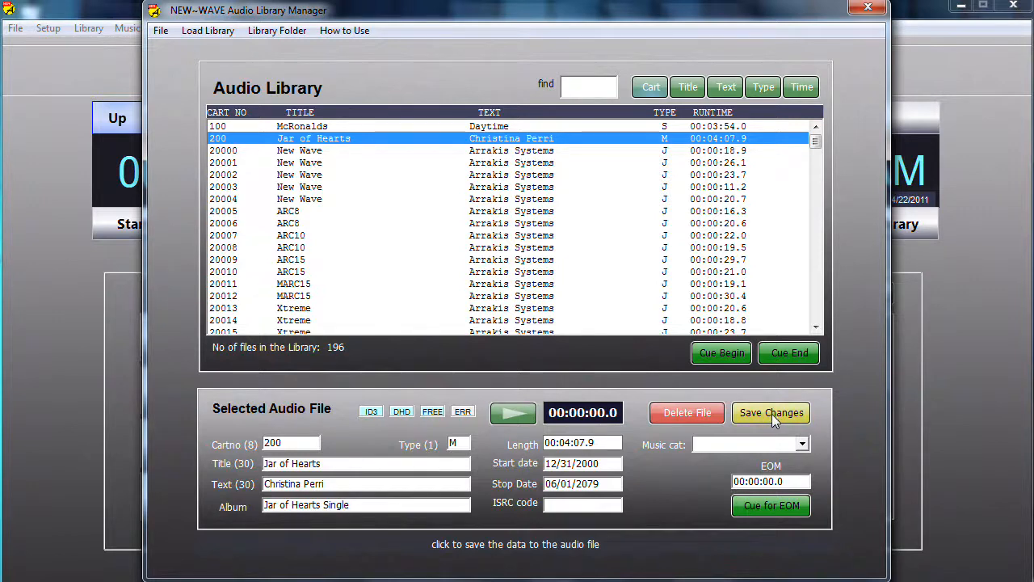
left_click(888, 8)
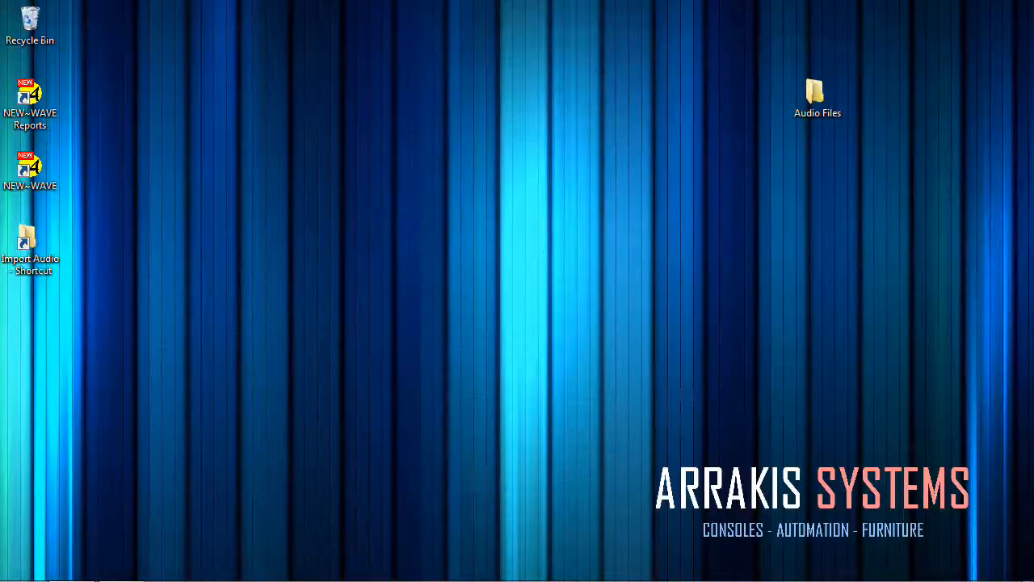